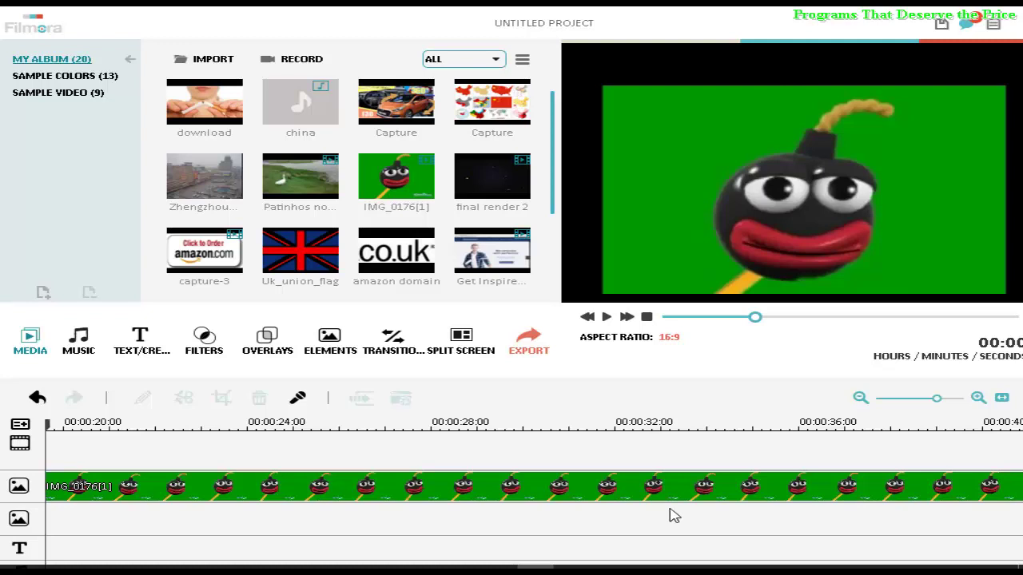
- Place the Zhengzhou Railway Square photo on a second track beneath the bomb clip
left_click(384, 491)
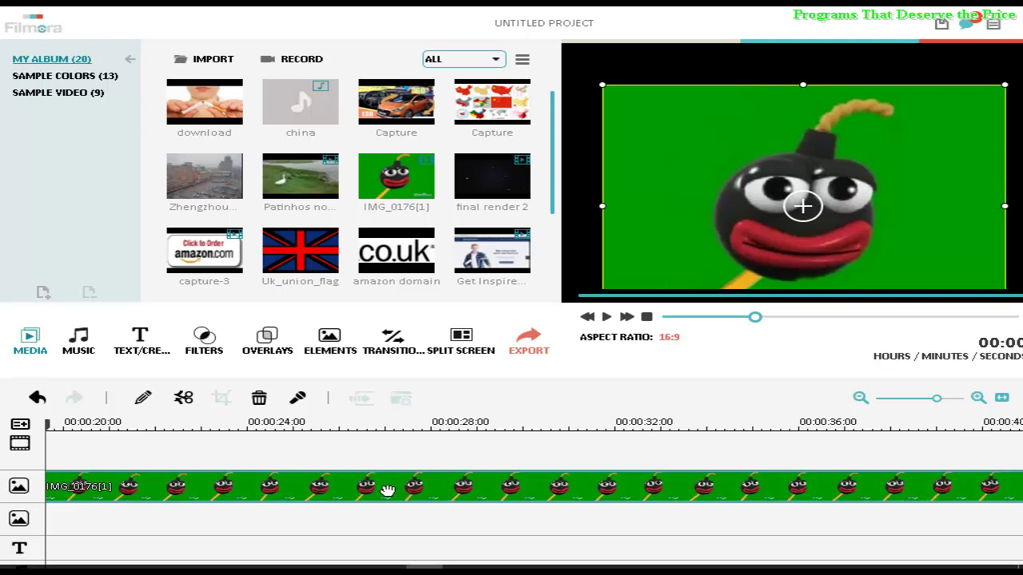
left_click(400, 456)
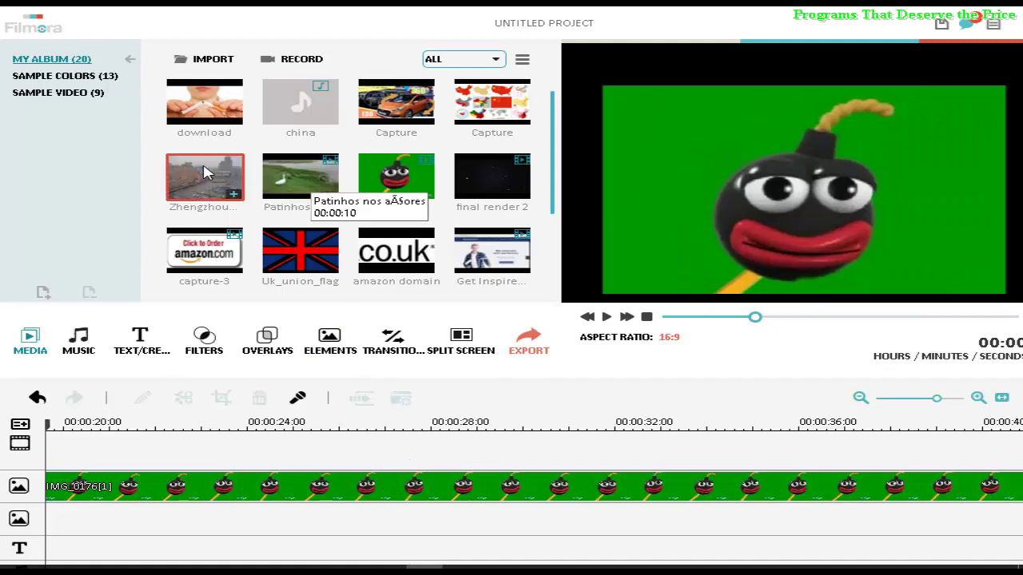
left_click_drag(208, 184, 60, 541)
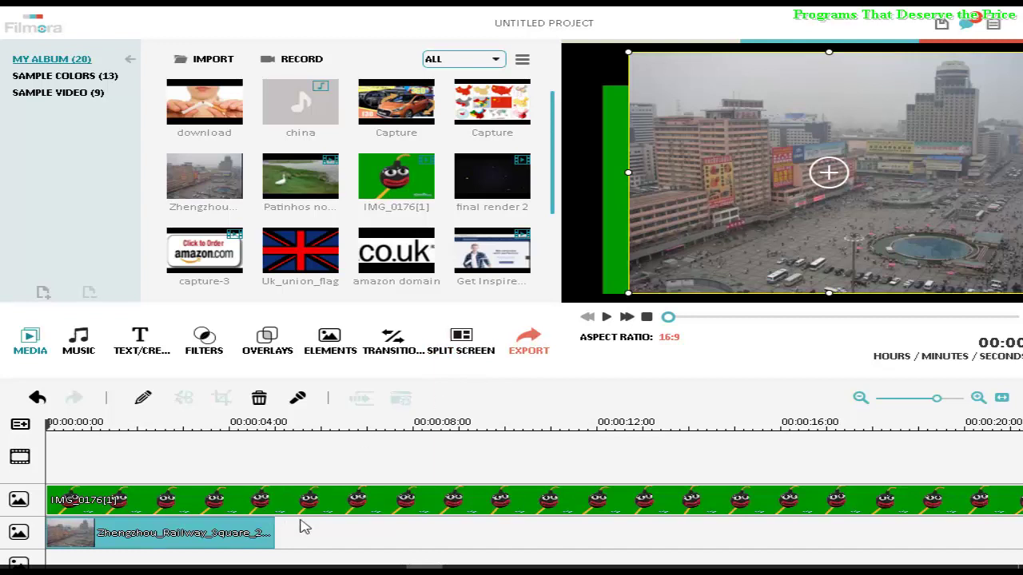
- Stretch the Zhengzhou photo's left, top and bottom edges out to the frame edges
scroll(305, 527, "down", 1)
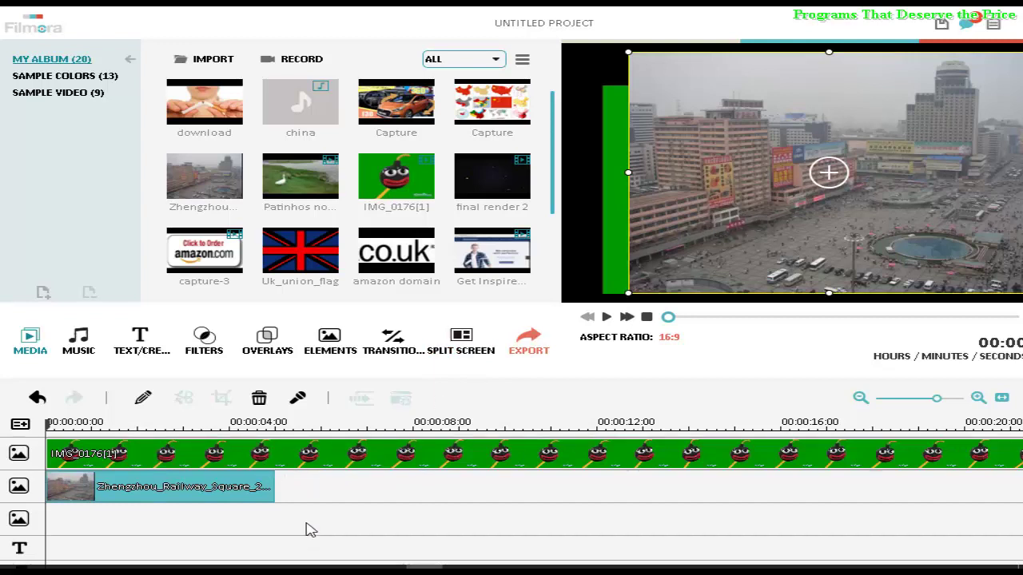
left_click(230, 457)
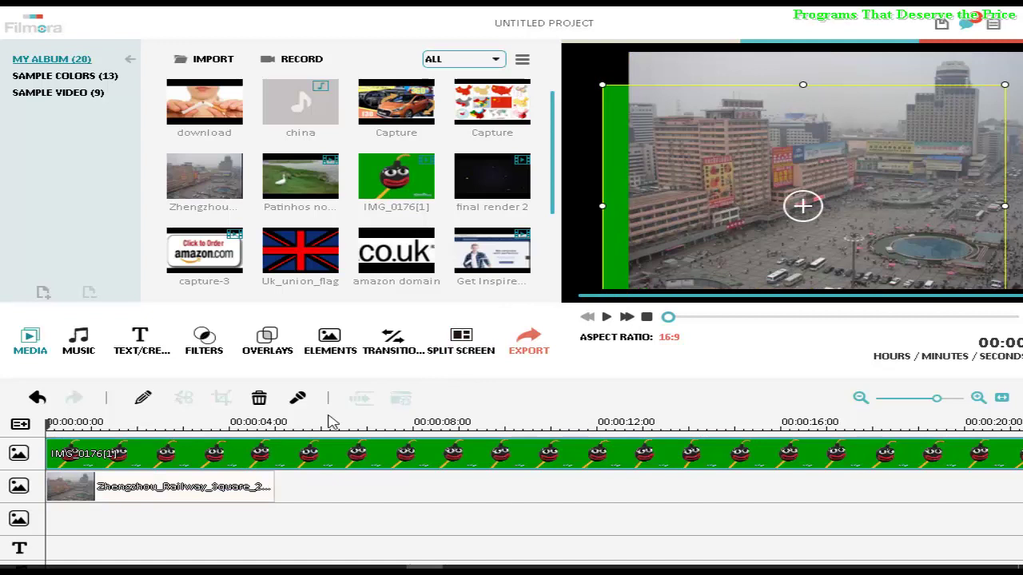
left_click(687, 80)
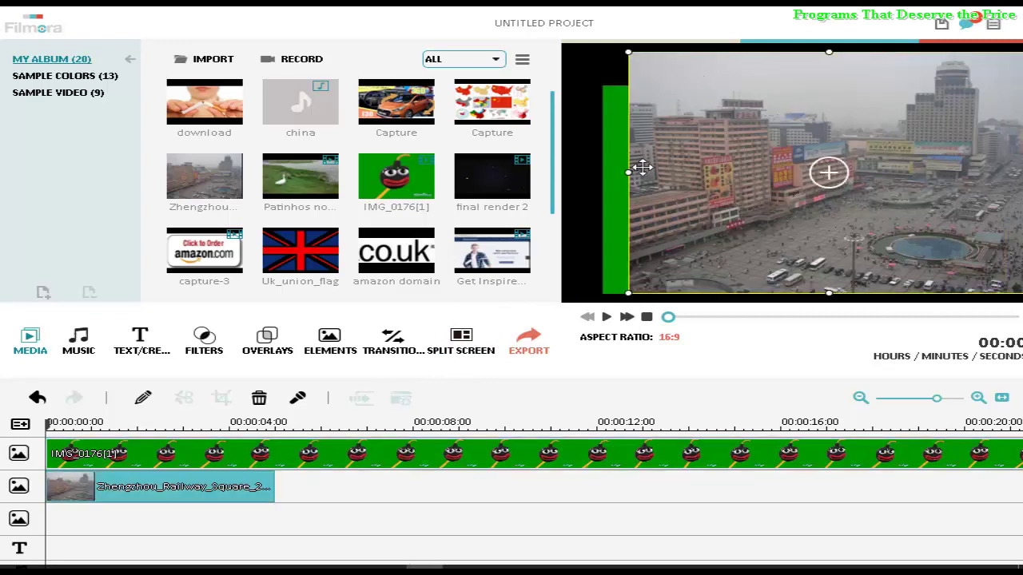
left_click_drag(631, 185, 576, 189)
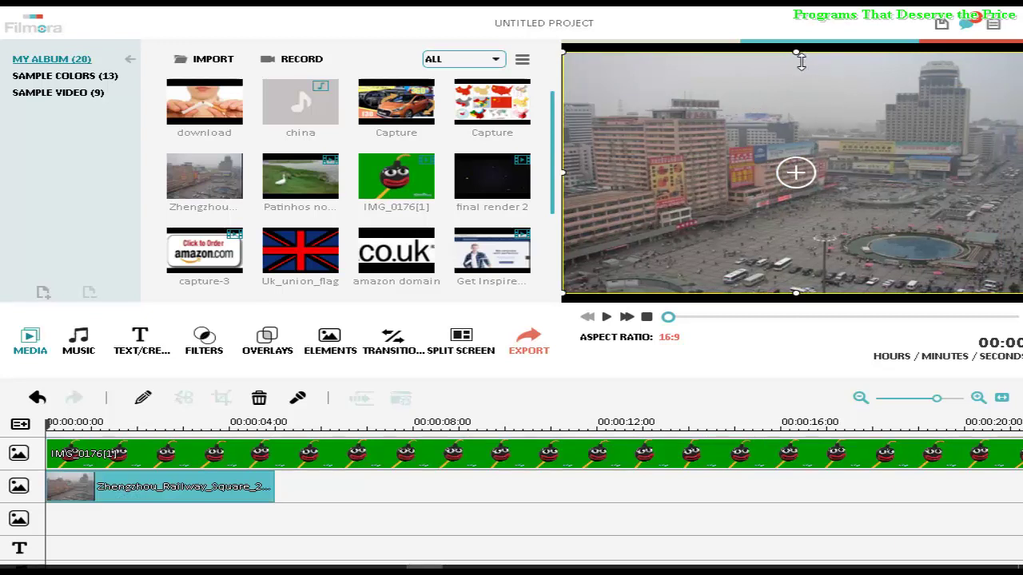
left_click_drag(799, 56, 800, 53)
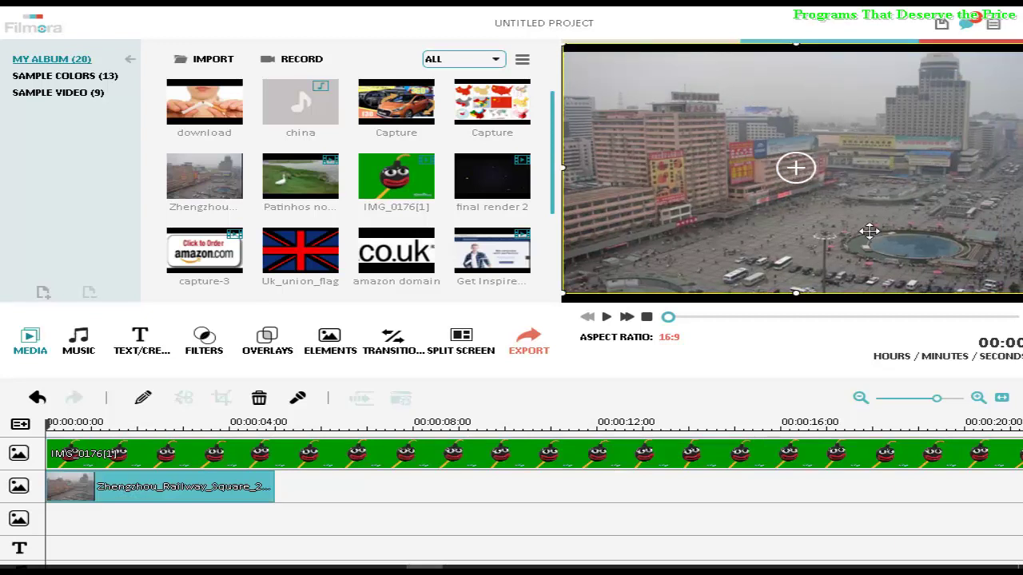
left_click_drag(795, 294, 801, 309)
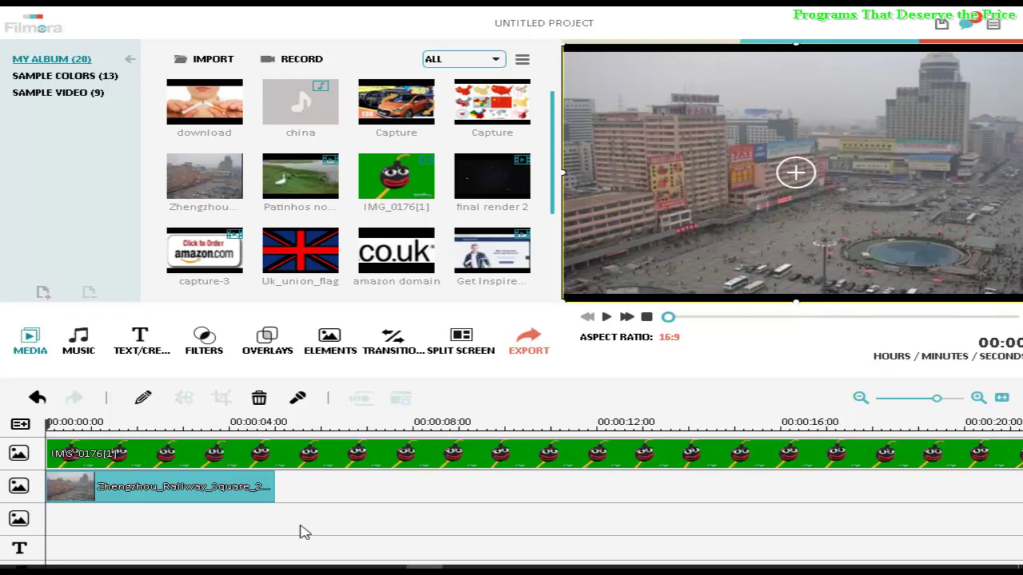
- Delete the bomb clip and undo, restoring it on the track below the city photo
left_click(284, 453)
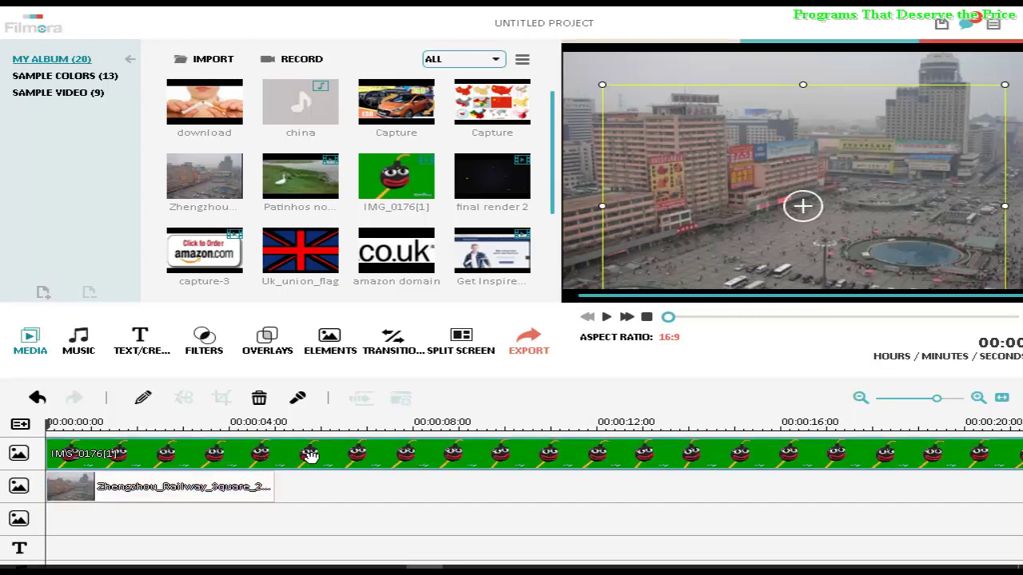
key("Delete")
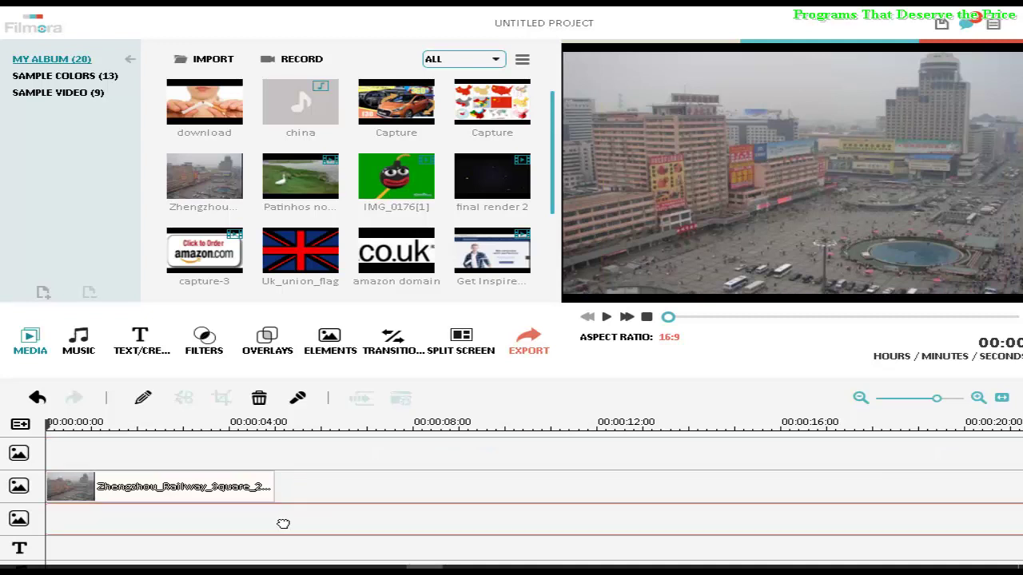
key("ctrl+z")
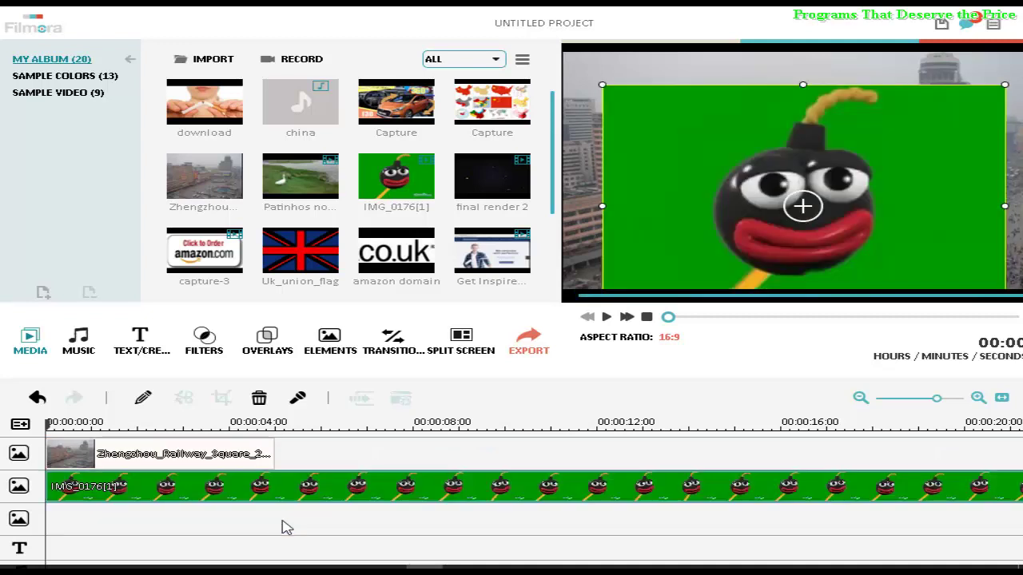
- Apply Green Screen to the bomb clip with 'Make parts of the clip transparent' enabled
right_click(552, 496)
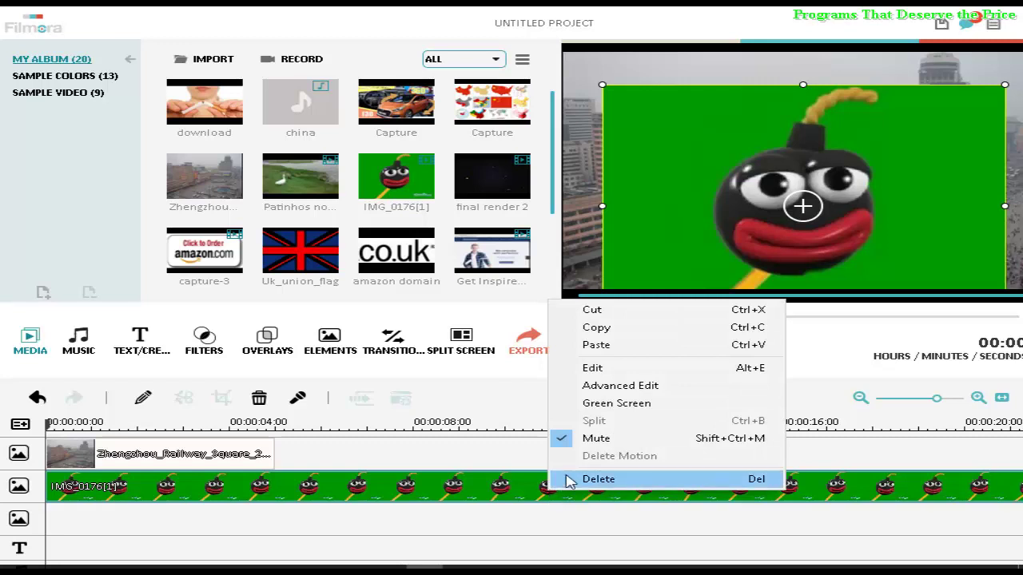
left_click(615, 405)
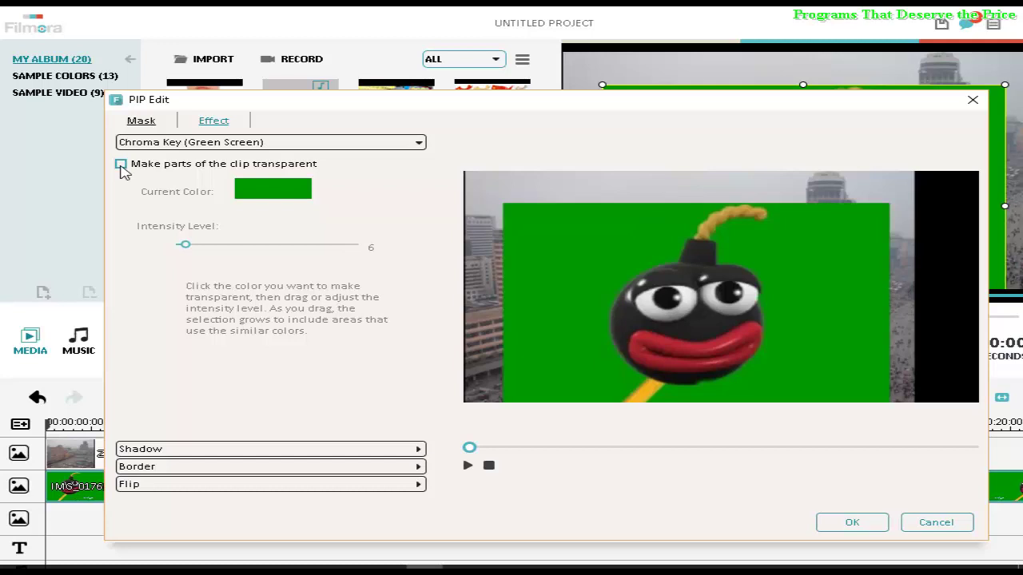
left_click(120, 165)
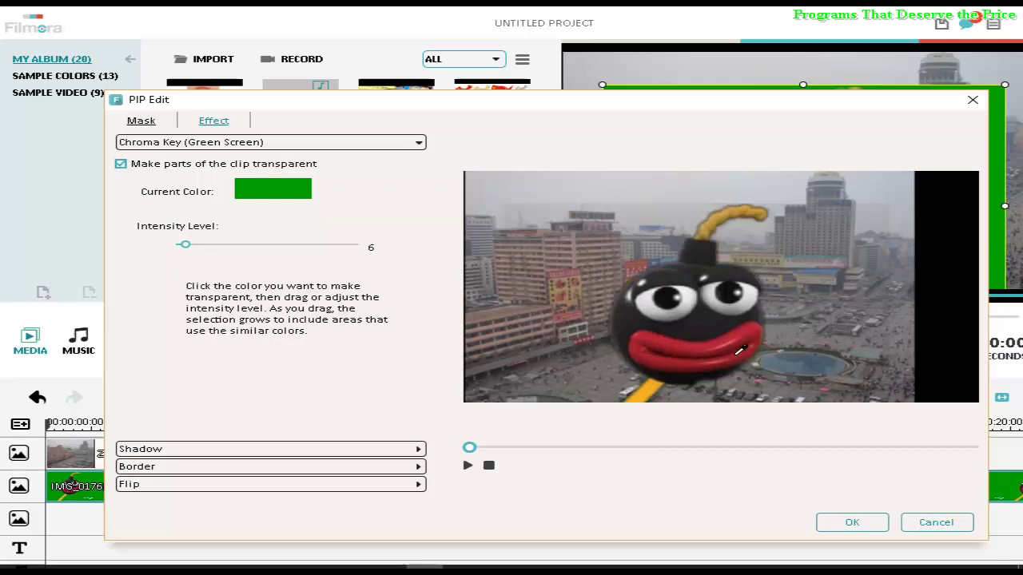
left_click(843, 528)
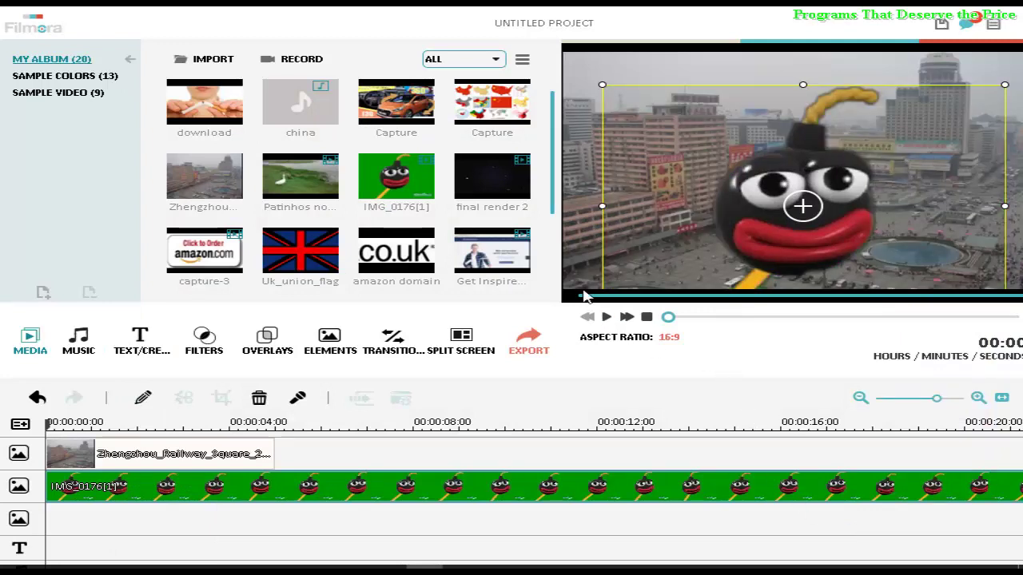
- Extend the Zhengzhou clip to about 00:00:10 and return the preview to the start
left_click(589, 277)
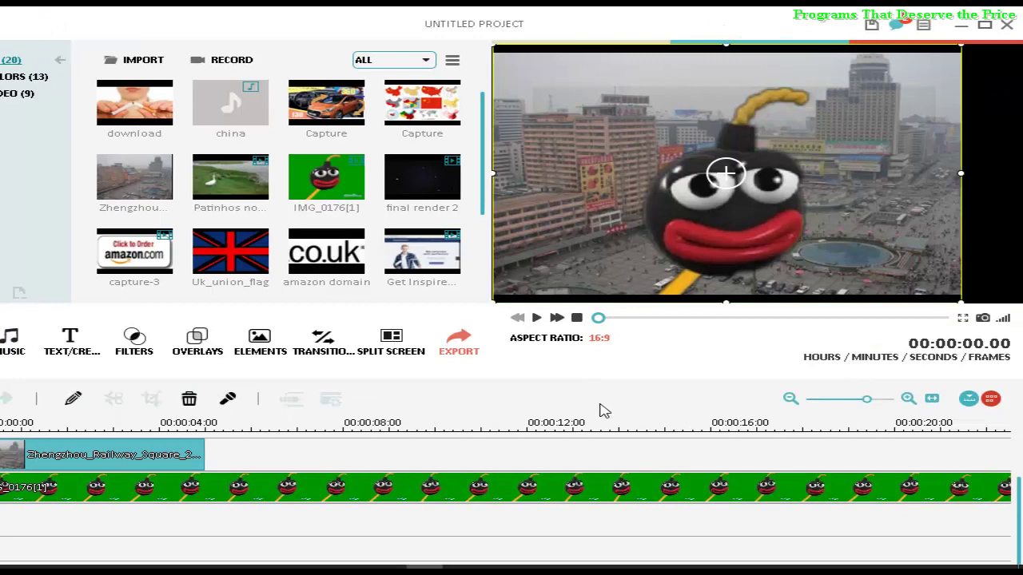
left_click(226, 469)
left_click_drag(243, 469, 475, 470)
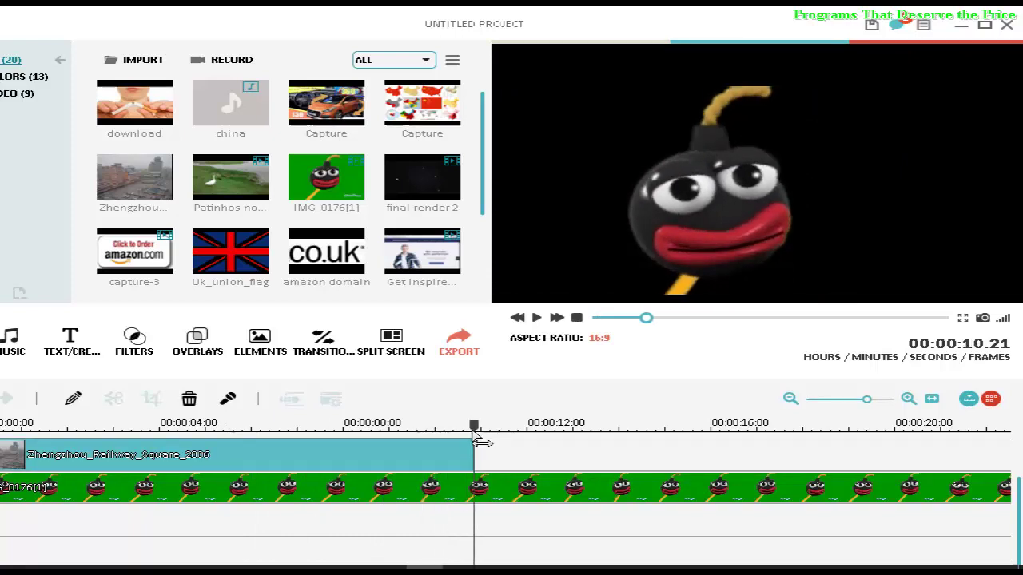
left_click_drag(645, 318, 597, 318)
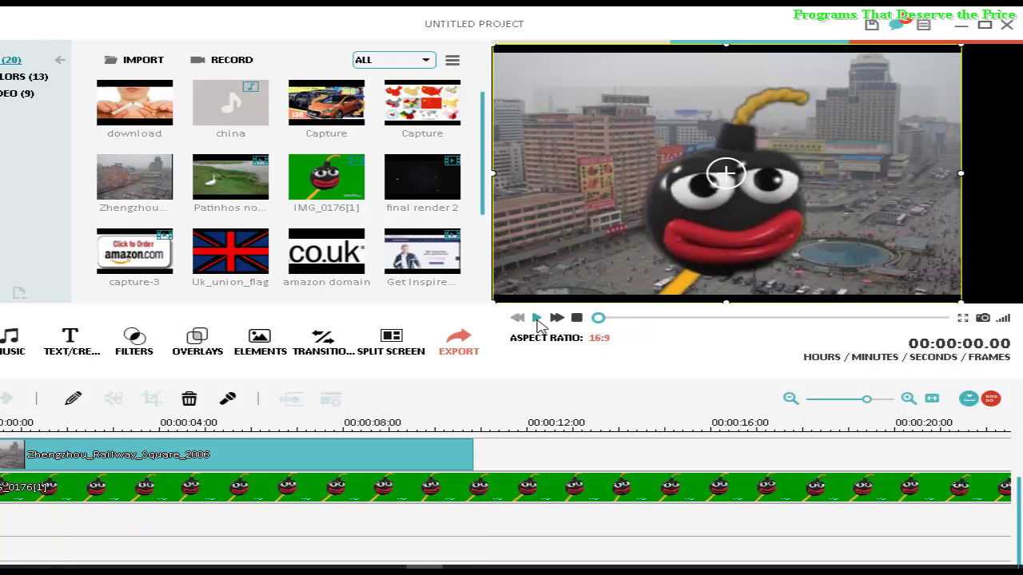
- Play the composite from the start, pause near 00:00:10, then select the bomb clip
left_click(537, 318)
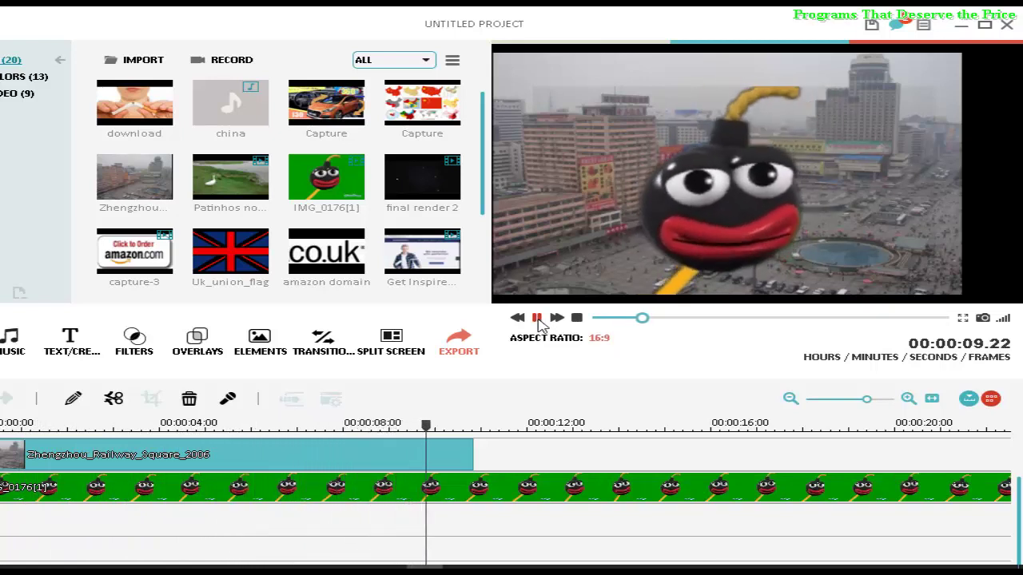
left_click(537, 318)
left_click(428, 491)
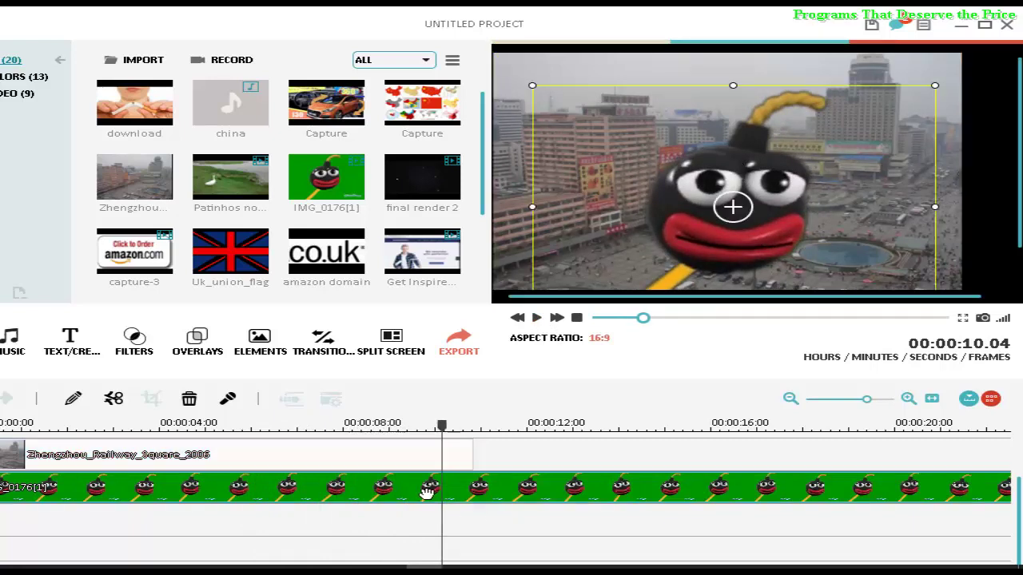
right_click(428, 492)
left_click(400, 496)
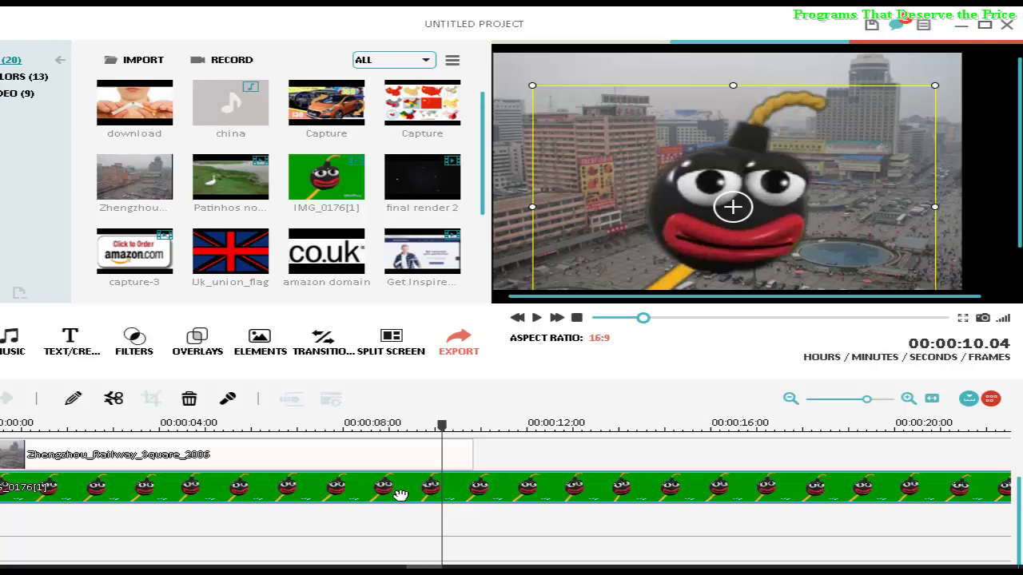
right_click(400, 495)
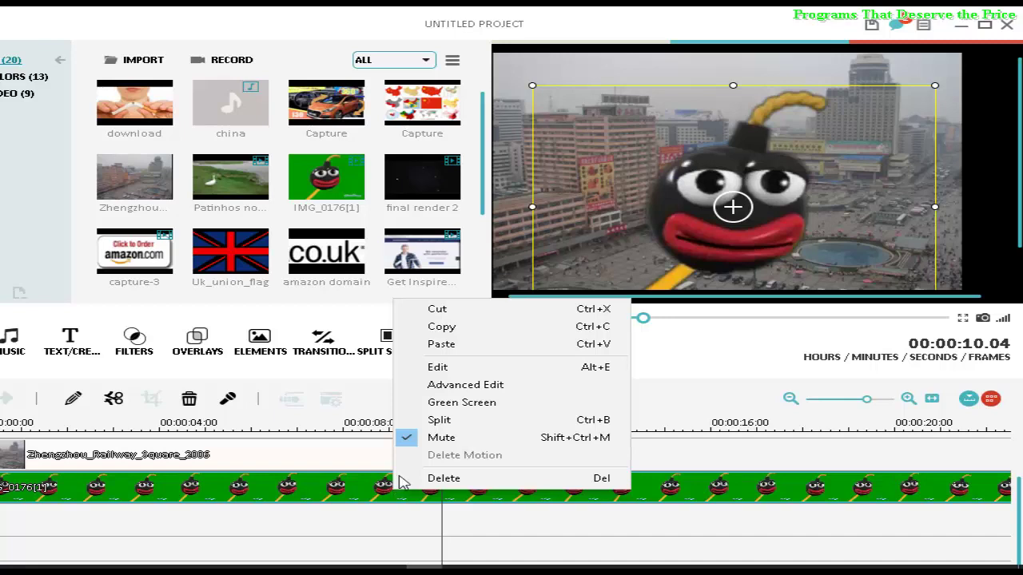
left_click(453, 404)
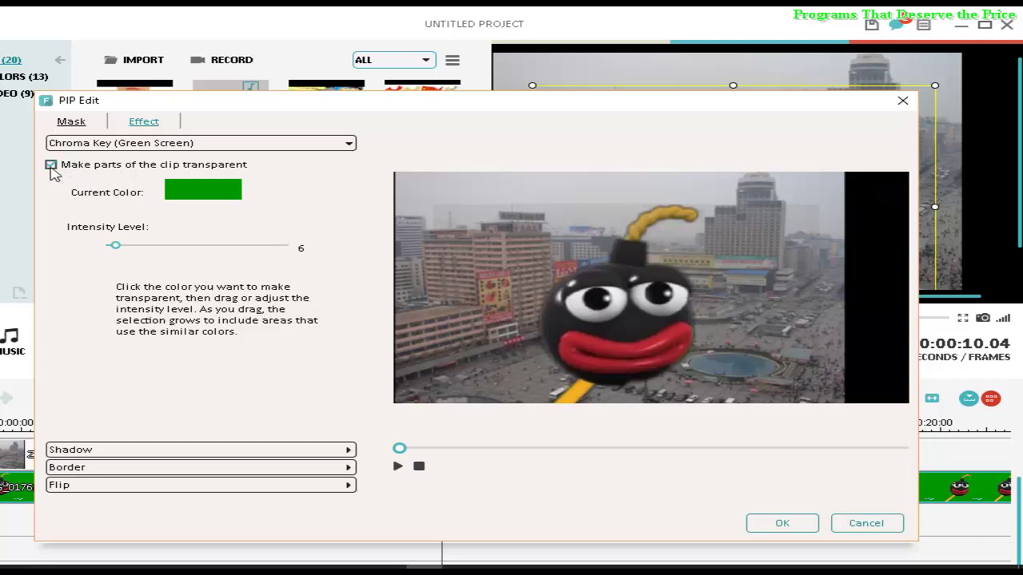
left_click(50, 168)
left_click(50, 168)
left_click(51, 168)
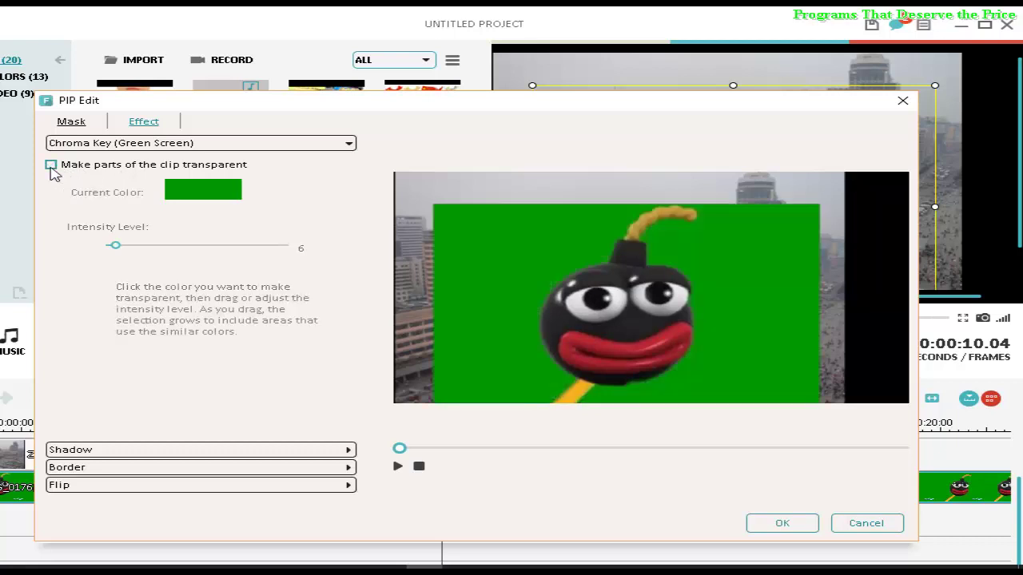
left_click(50, 168)
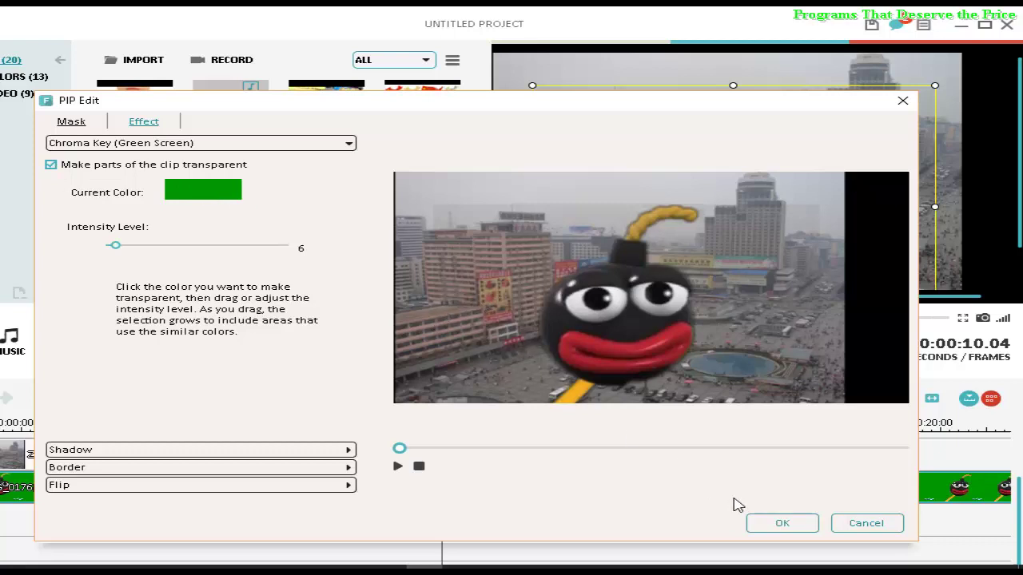
left_click(521, 315)
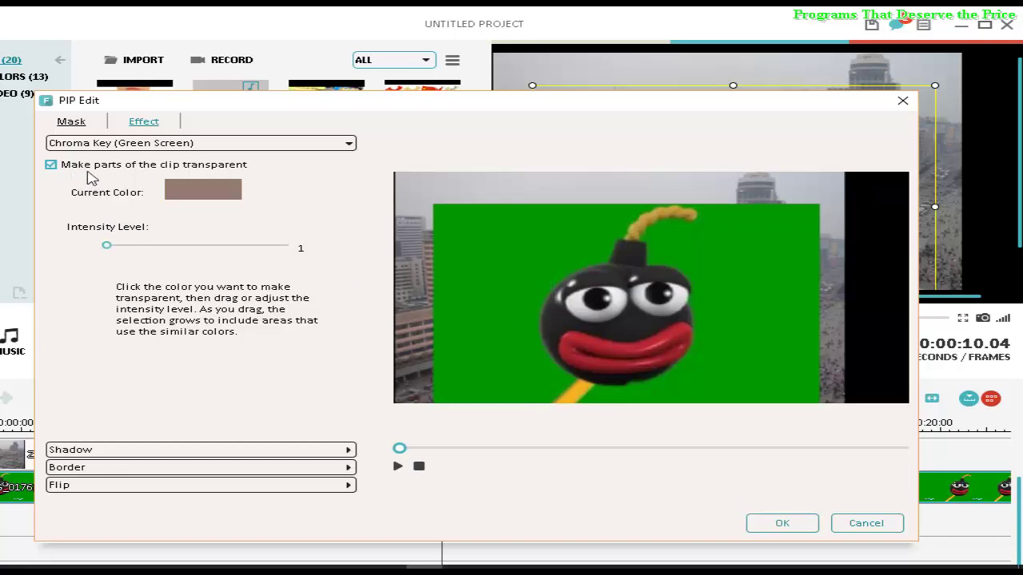
left_click(873, 524)
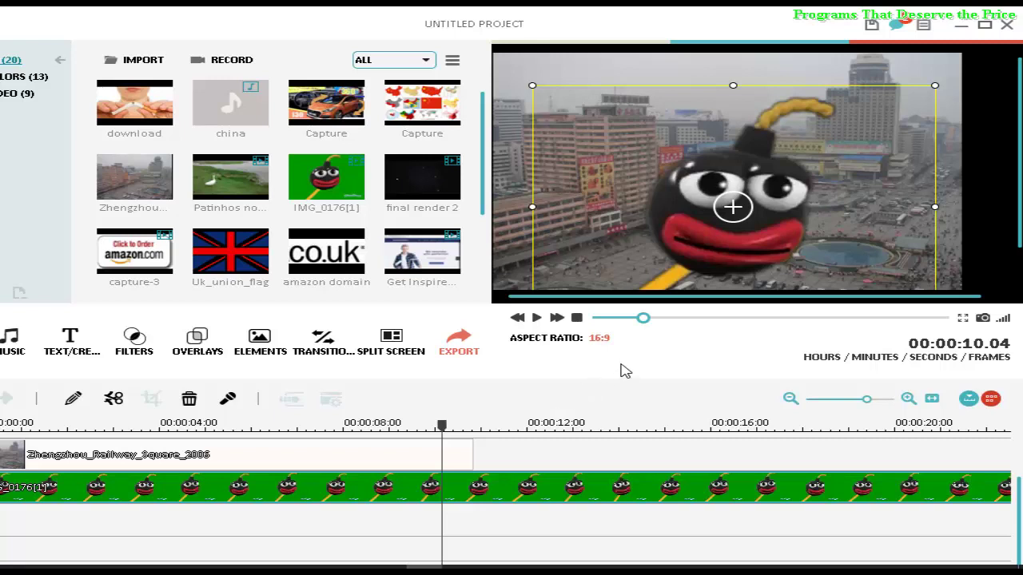
left_click(617, 538)
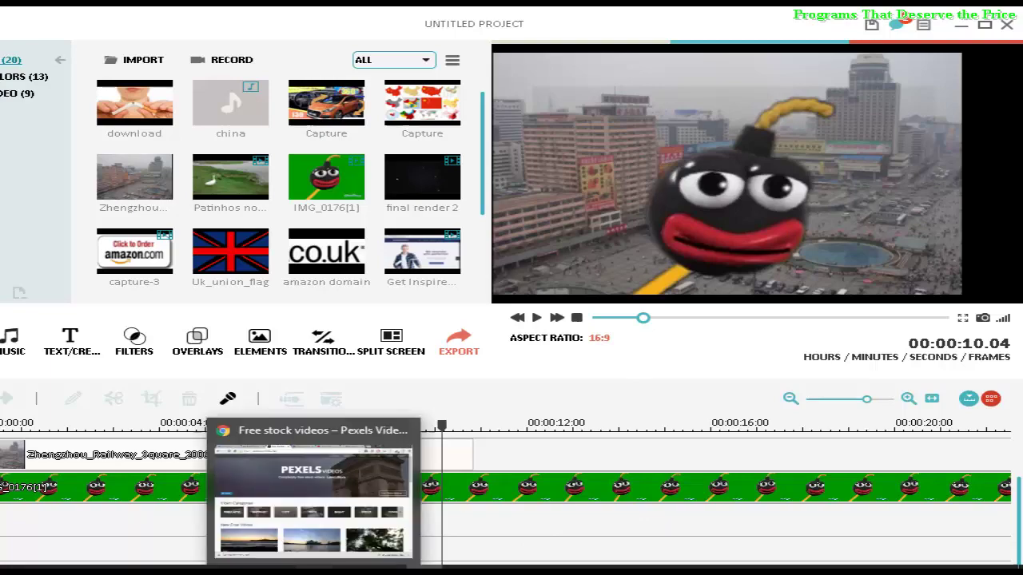
- Show the Wondershare Filmora store page with licence prices in Chrome
left_click(313, 572)
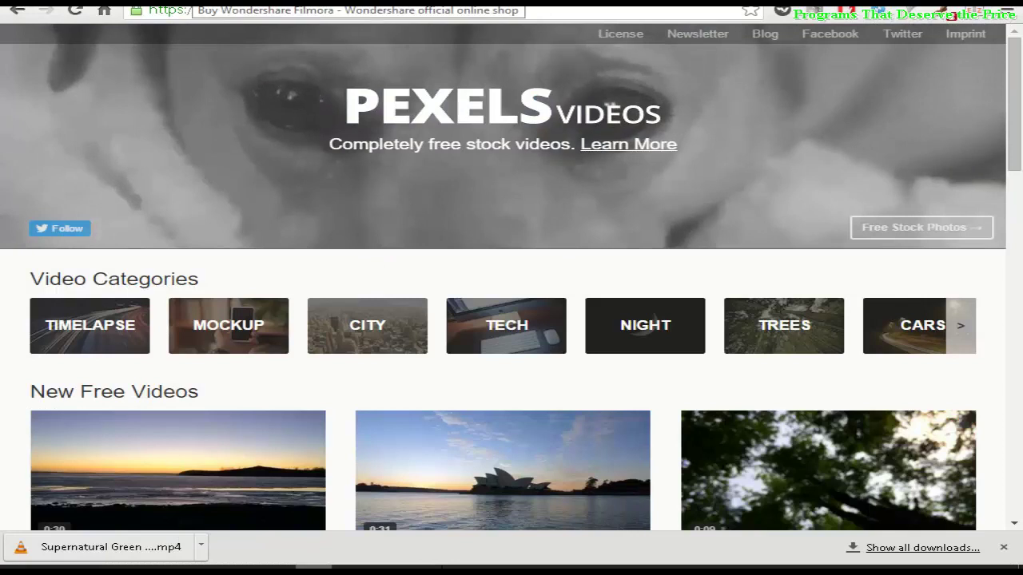
left_click(221, 2)
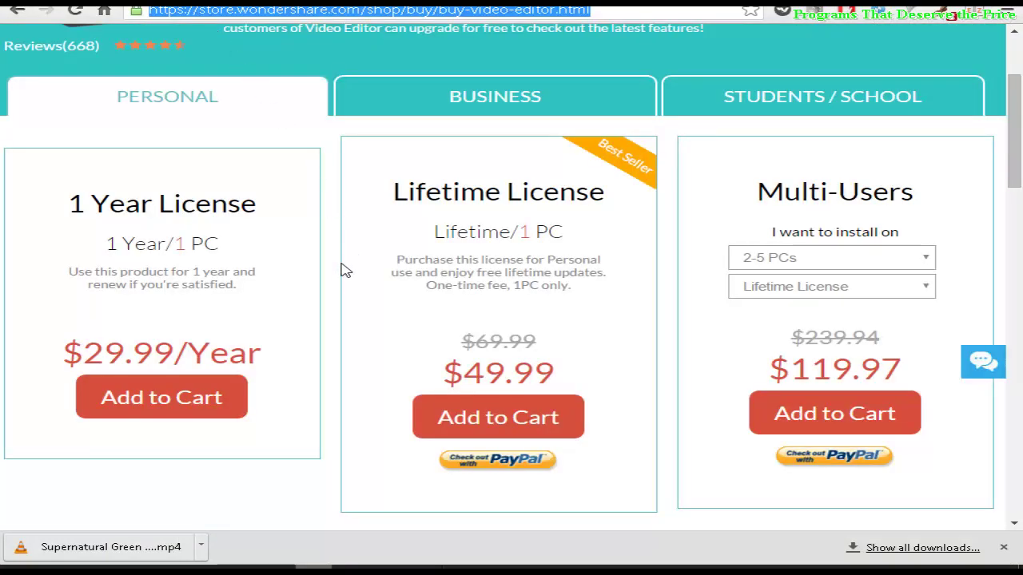